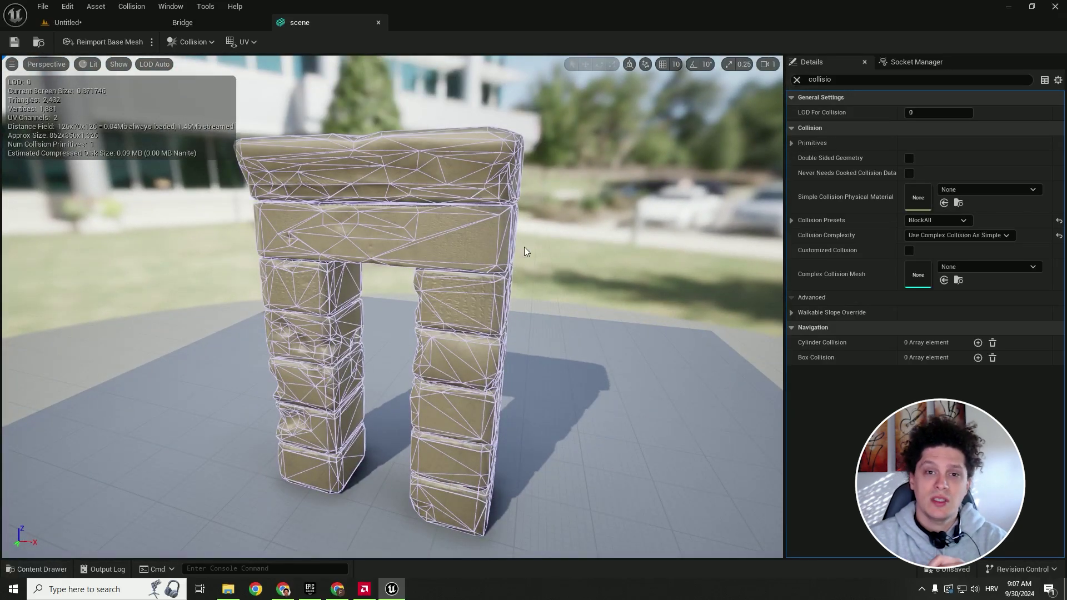
Step: Set the gate mesh's Collision Complexity to Project Default and remove its existing collision
left_click(958, 235)
left_click(954, 246)
left_click(194, 41)
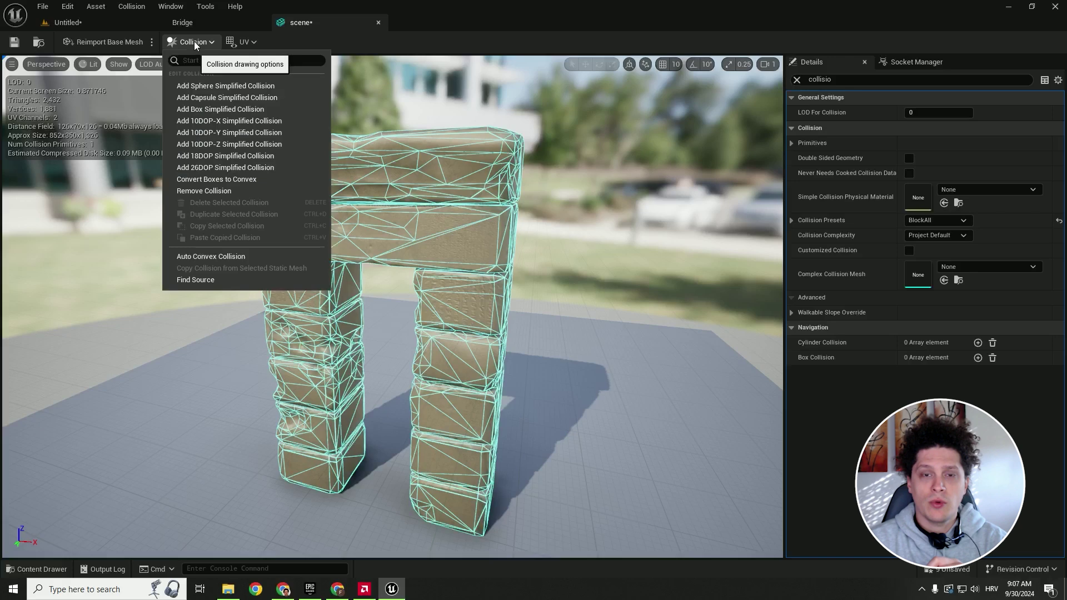
left_click(218, 191)
Step: Hide the complex collision display on the gate mesh
left_click(184, 41)
left_click(119, 64)
left_click(118, 248)
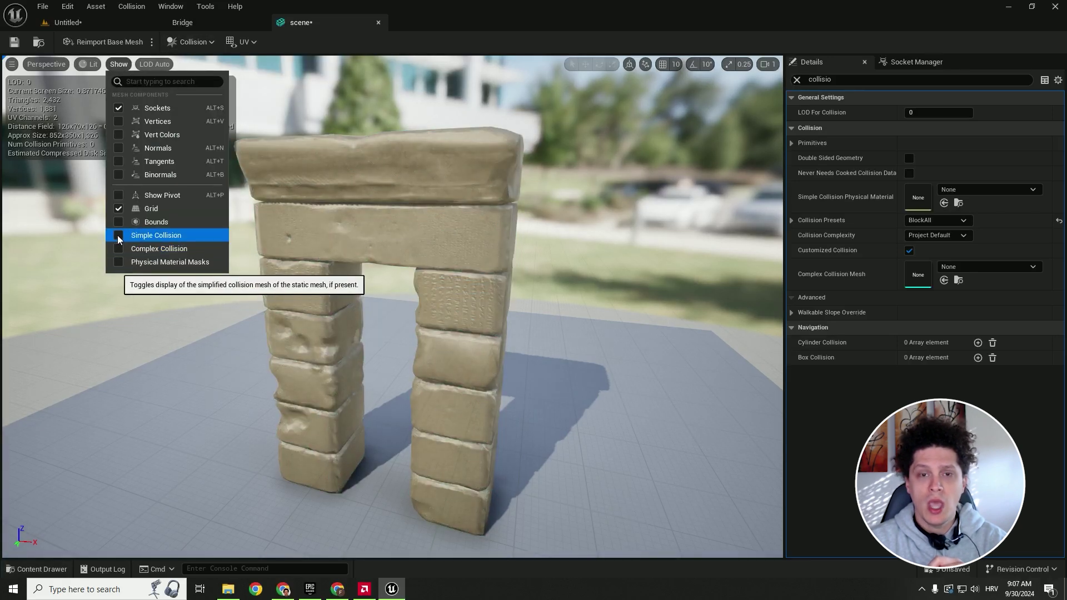
right_click_drag(389, 250, 450, 248)
Step: Add a box simplified collision to the gate mesh and adjust the box along the X axis
left_click(197, 44)
left_click(244, 109)
mouse_move(444, 194)
right_mouse_down()
mouse_move(489, 195)
mouse_move(444, 195)
right_mouse_up()
left_click(565, 136)
left_click_drag(380, 347, 459, 347)
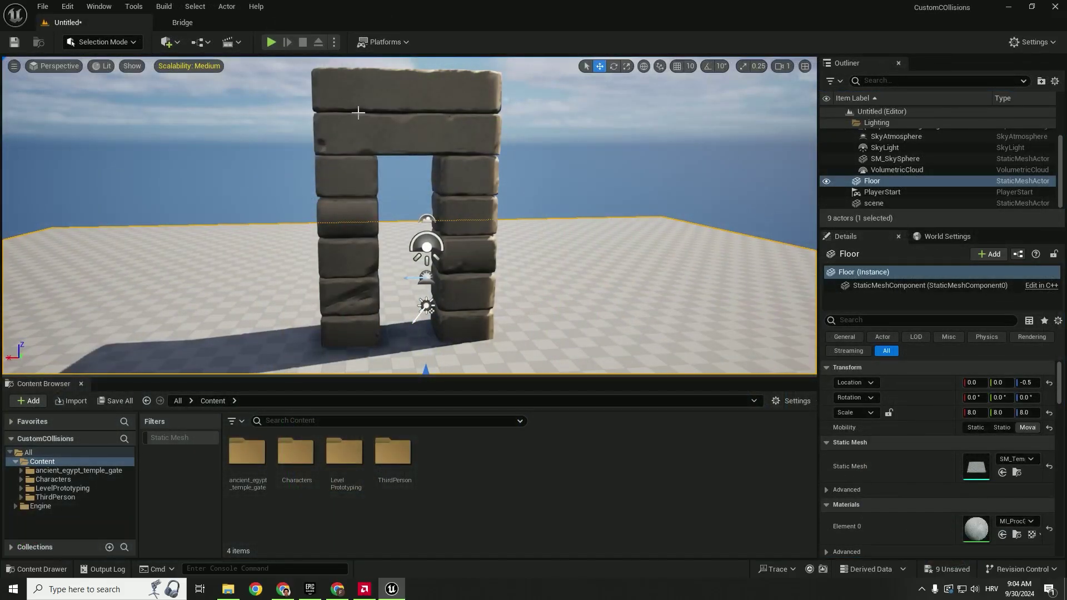
Step: Locate the placed gate's static mesh among the project assets and open it for editing
left_click(358, 119)
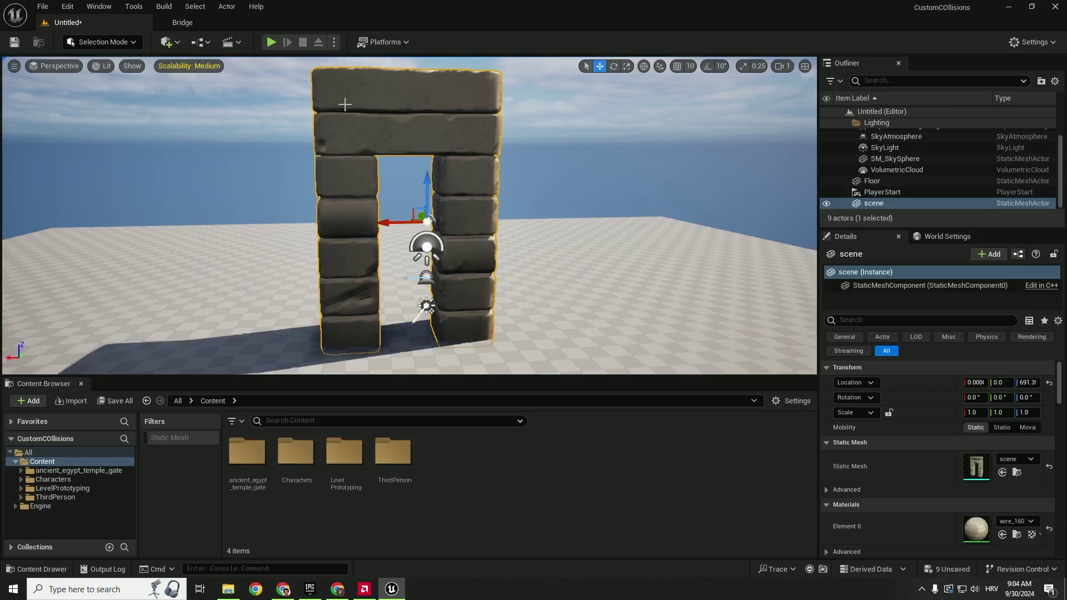
right_click(347, 96)
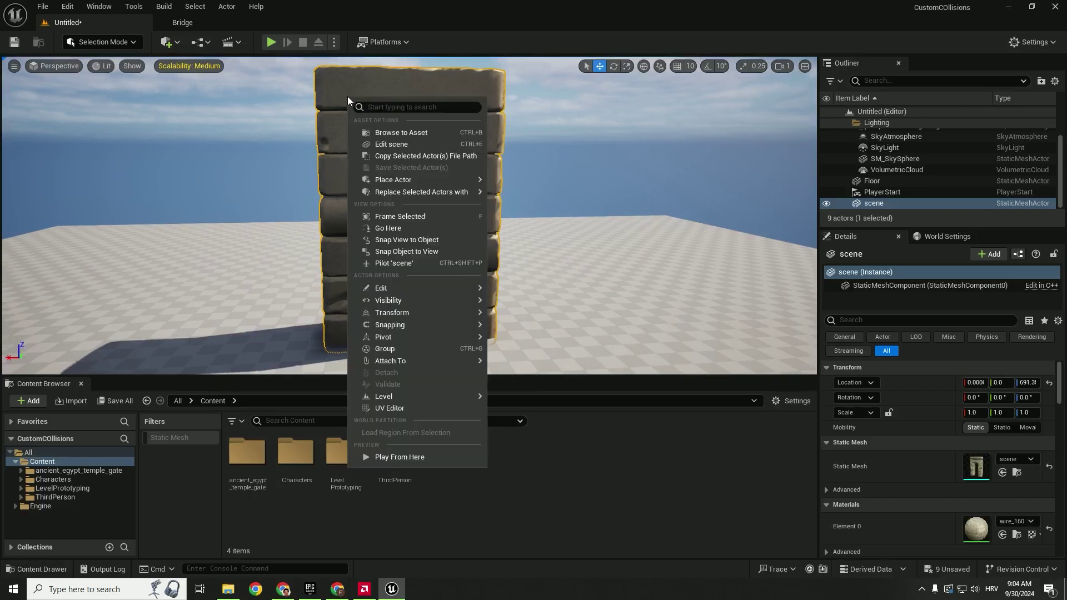
left_click(410, 132)
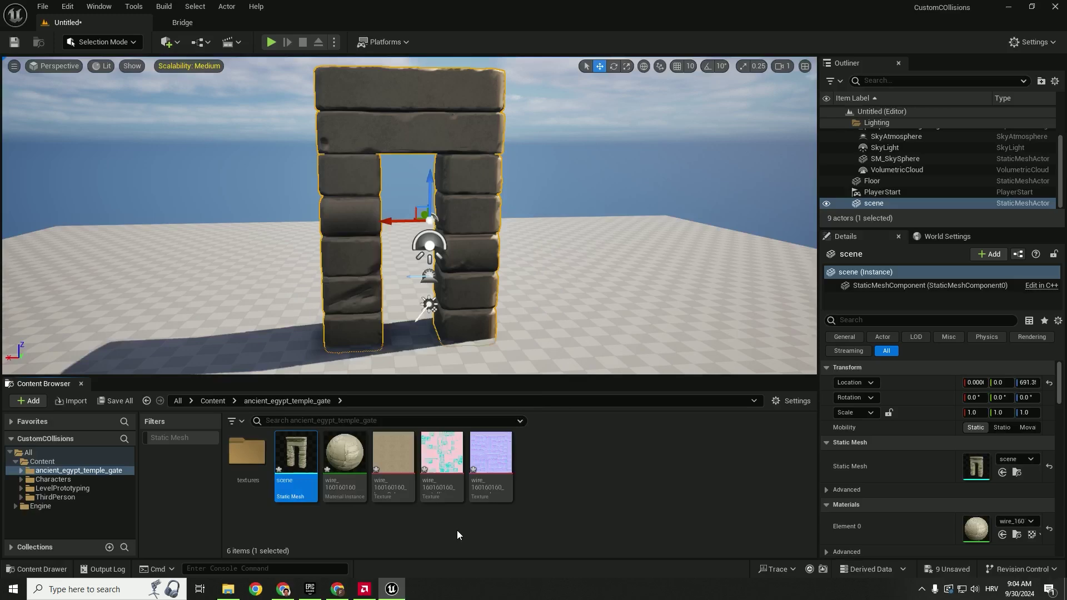
double_click(299, 458)
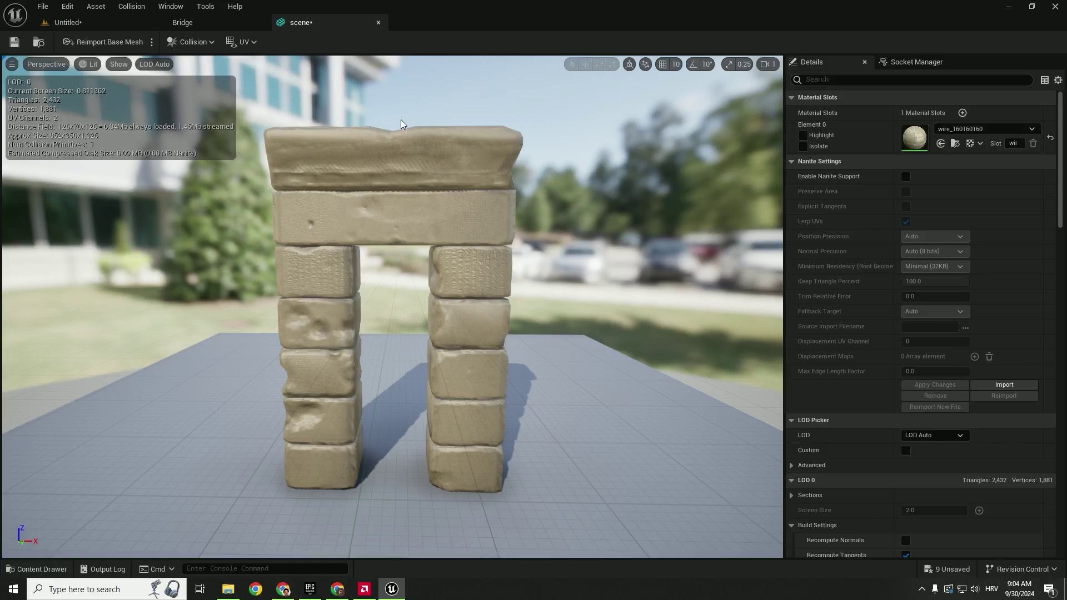
Step: Display the gate mesh's simple collision and play-test the level to check the gate's opening
left_click(117, 65)
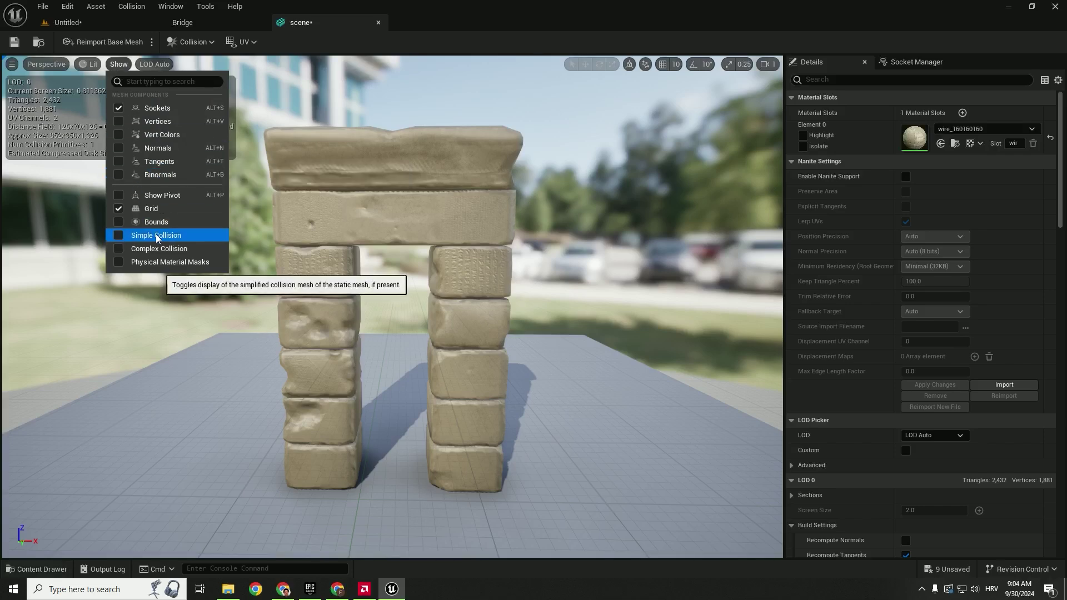
left_click(121, 238)
left_click_drag(389, 305, 339, 311, "alt")
right_click_drag(339, 311, 386, 309)
left_click_drag(383, 319, 487, 391)
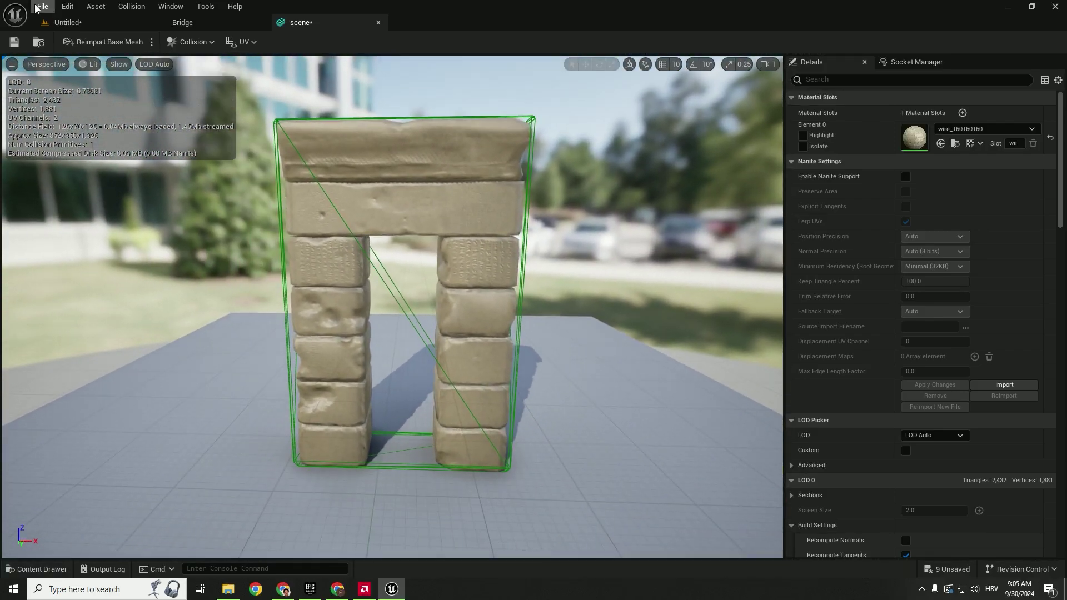
left_click(64, 22)
key("alt+p")
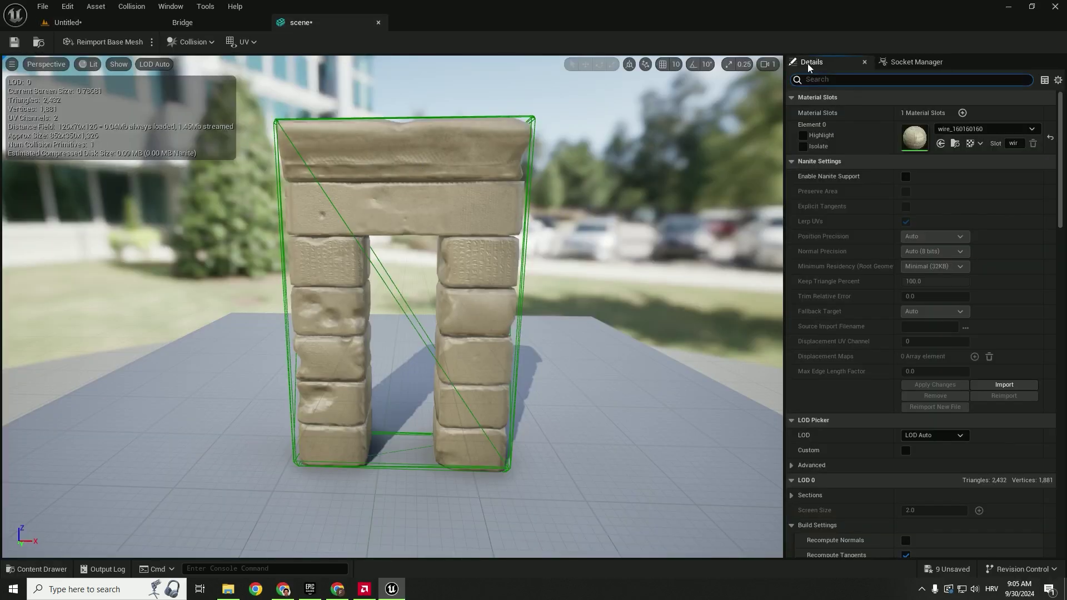
Step: Filter the gate mesh's details by "collisio" and review the Collision Presets and Collision Complexity options
type("collisio")
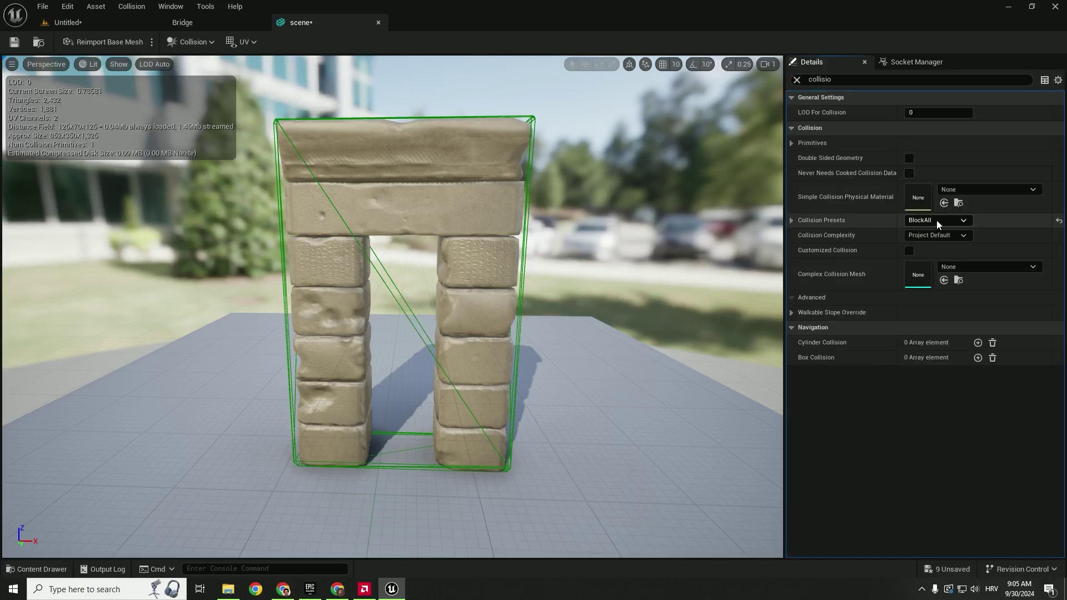
left_click(936, 220)
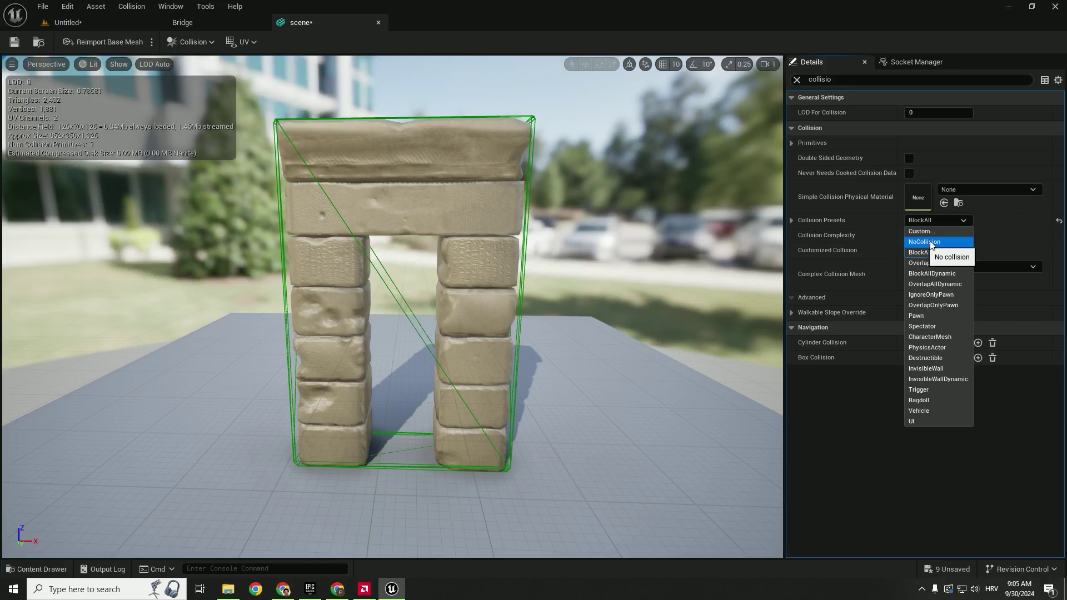
left_click(964, 221)
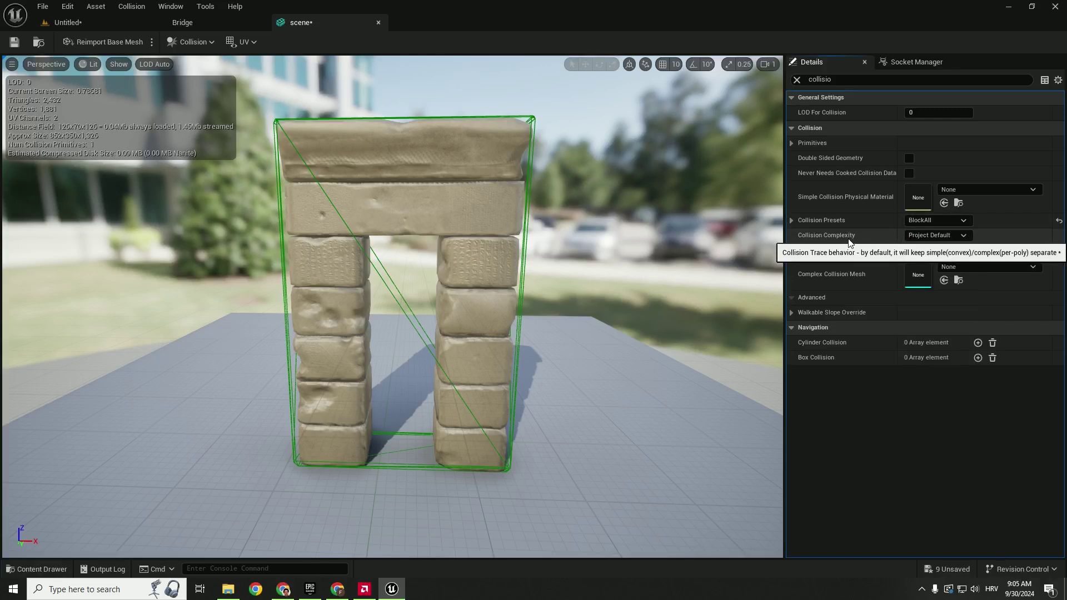
left_click(938, 236)
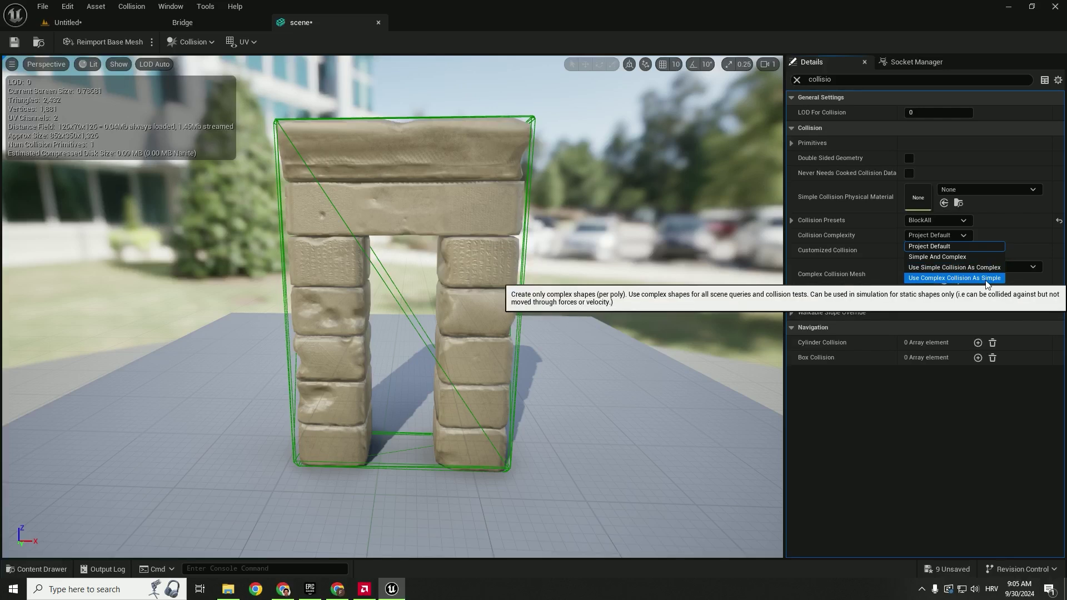
right_click_drag(437, 165, 442, 164)
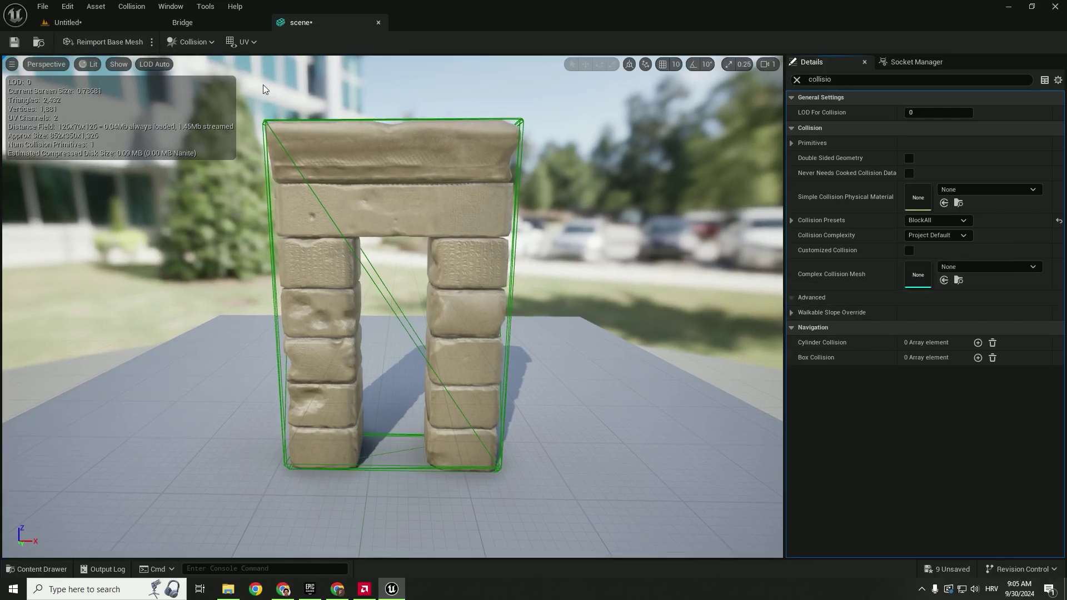
Step: Display the gate mesh's complex collision and inspect its wireframe alongside the simple collision box
left_click(119, 65)
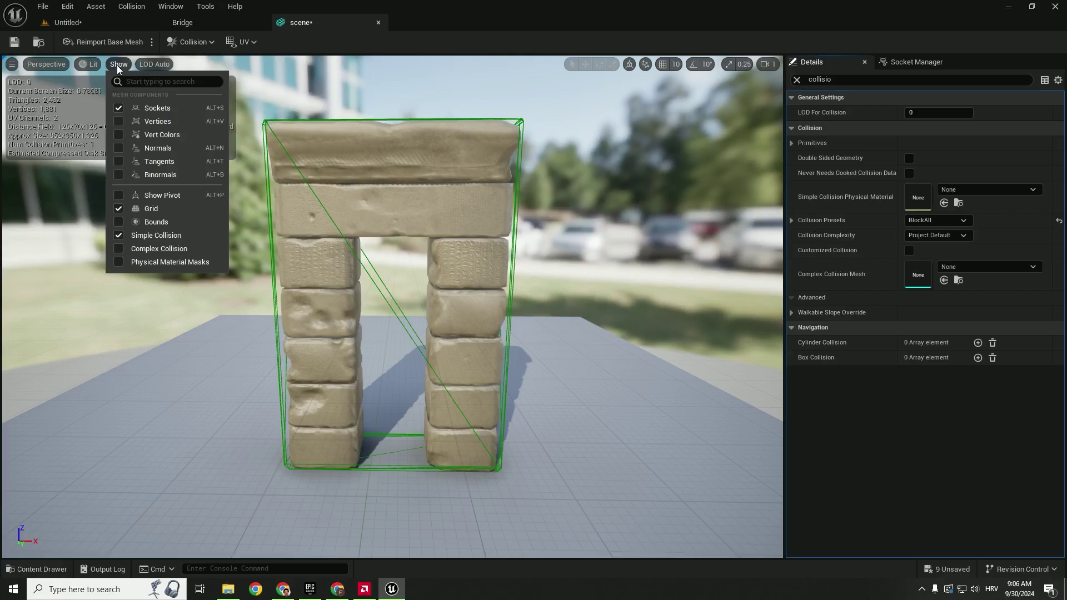
left_click(118, 249)
right_click_drag(319, 166, 272, 146)
key("w")
right_click_drag(436, 167, 378, 175)
key("s")
key("d")
left_click_drag(436, 167, 516, 167)
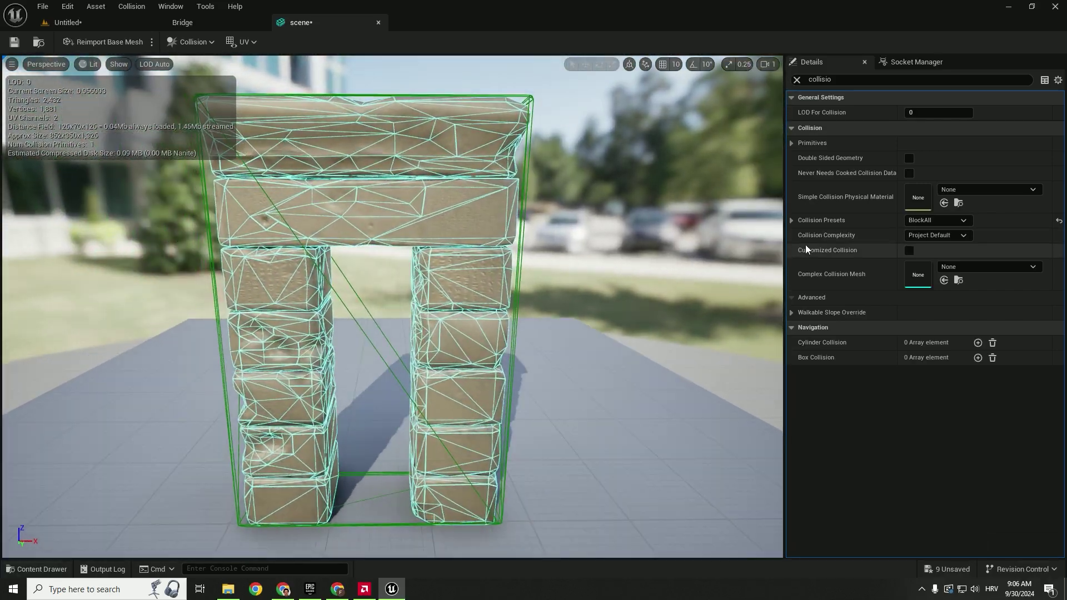
Step: Set the Collision Complexity to Use Complex Collision As Simple and save the gate mesh
left_click(957, 236)
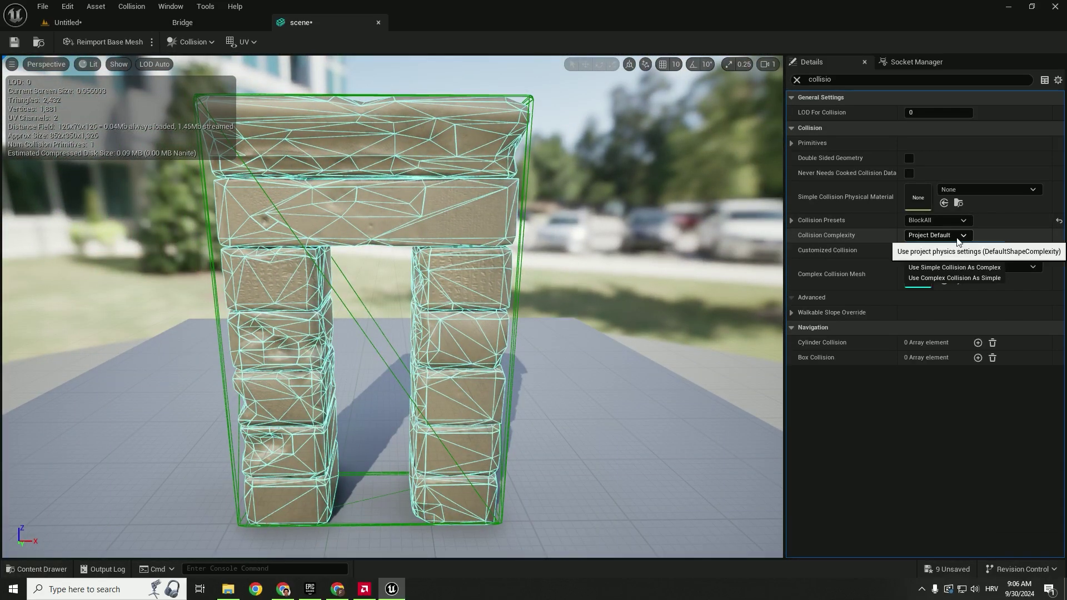
left_click(959, 280)
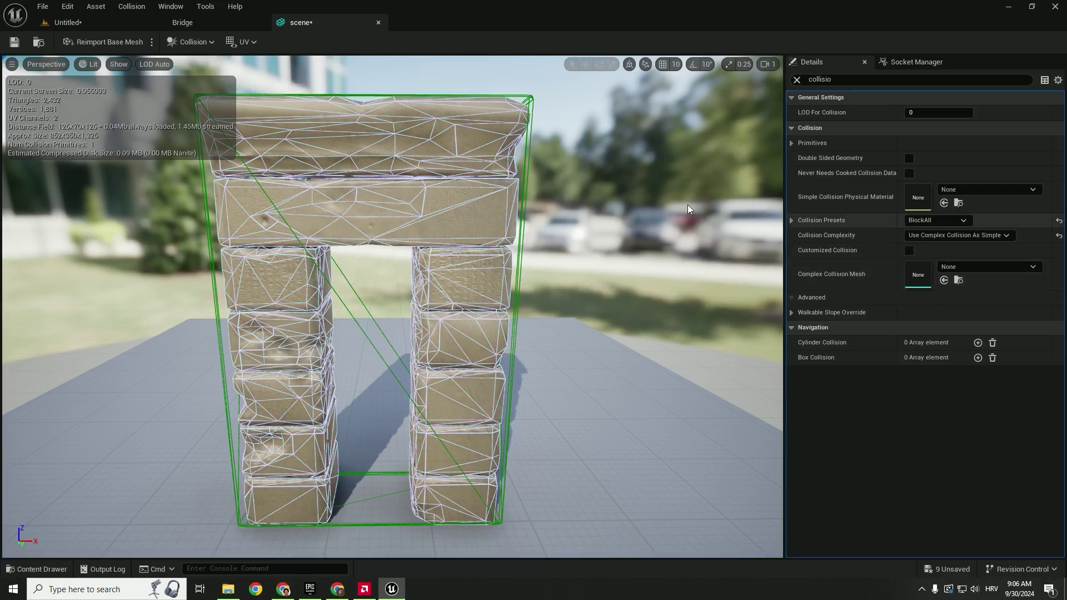
left_click(10, 45)
mouse_move(403, 312)
right_mouse_down()
mouse_move(383, 302)
mouse_move(403, 313)
right_mouse_up()
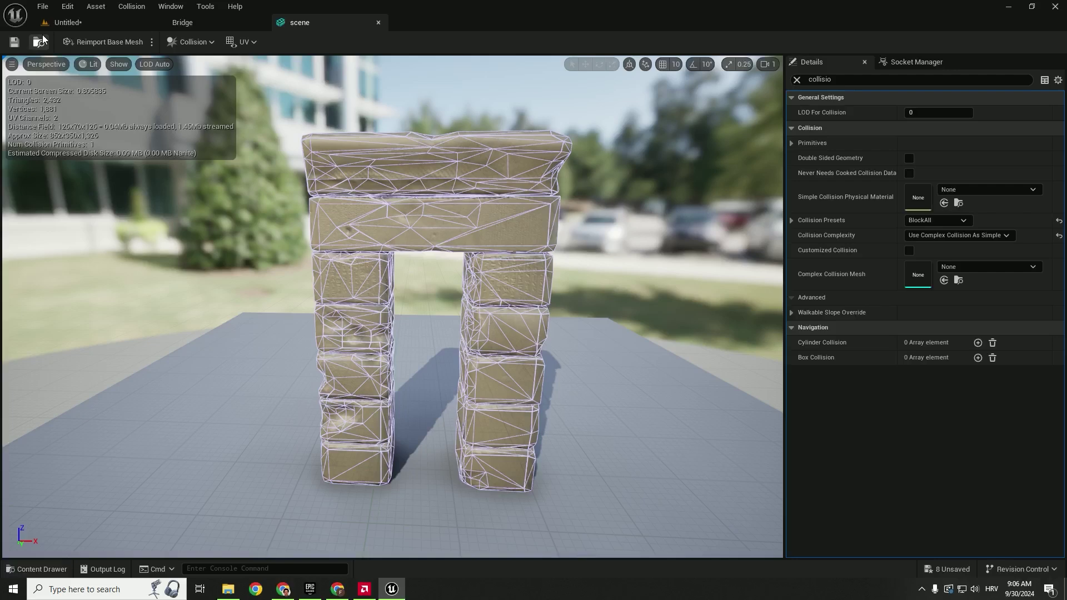
Step: Play the level and run the character through the gate and against its pillars to test the collision
left_click(56, 23)
scroll(340, 278, "down", 5)
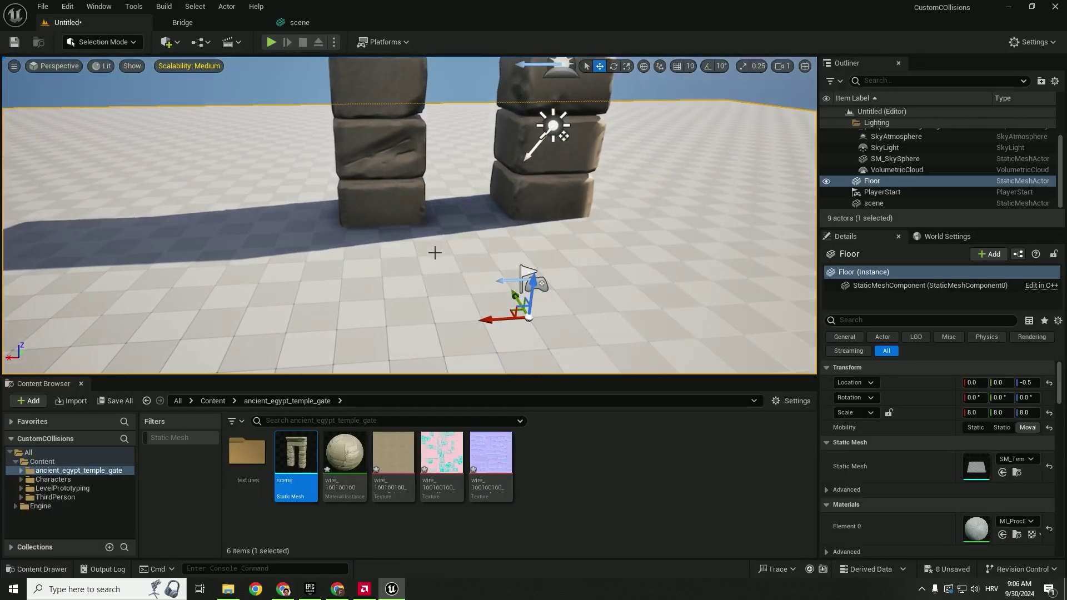
right_click(465, 241)
left_click(500, 566)
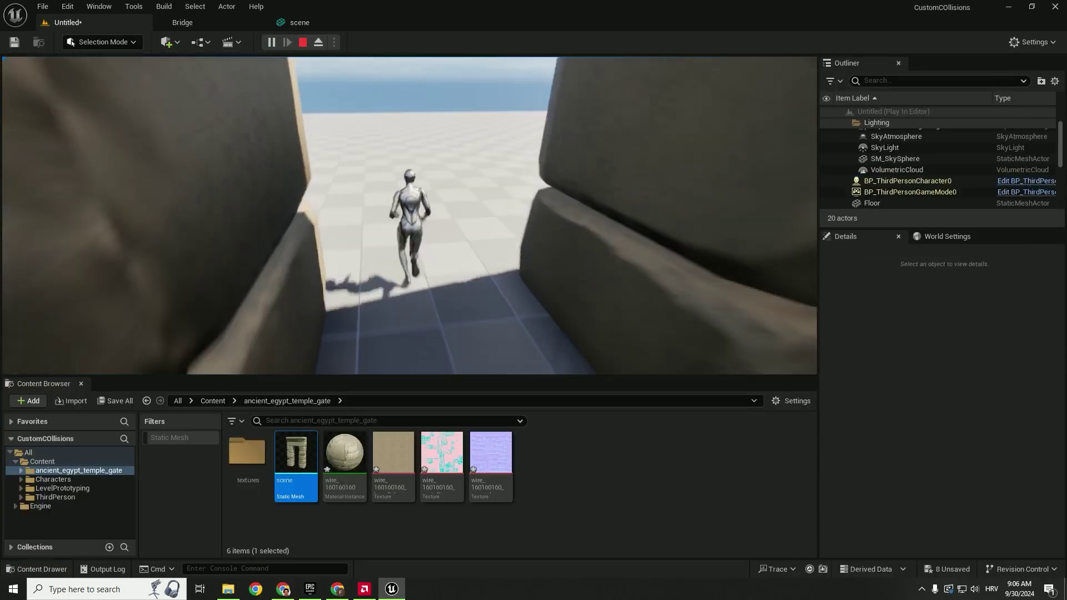
key("w")
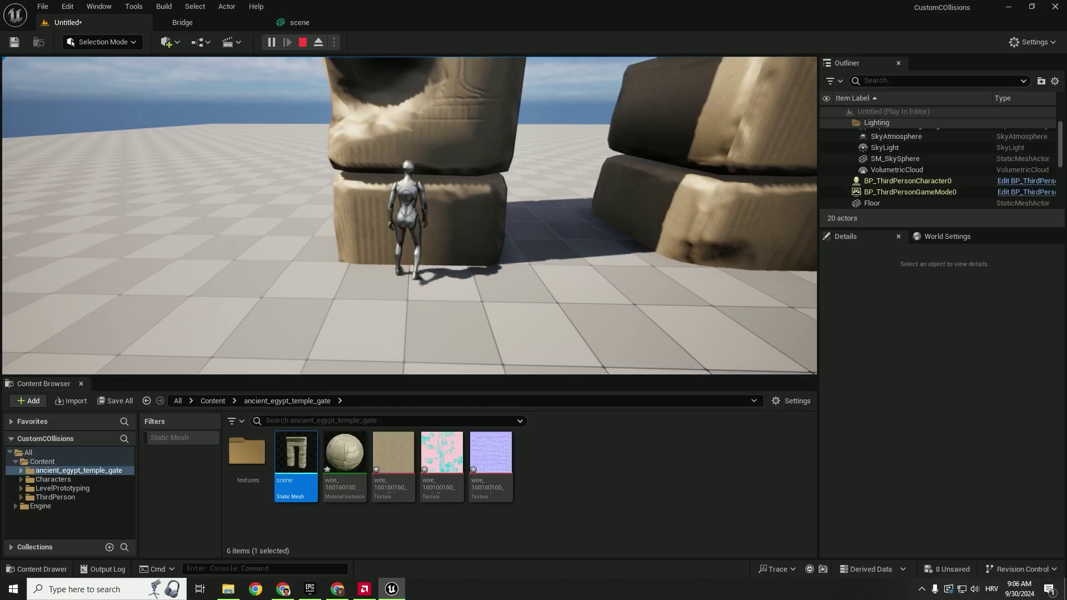
key("a")
key("w")
key("a")
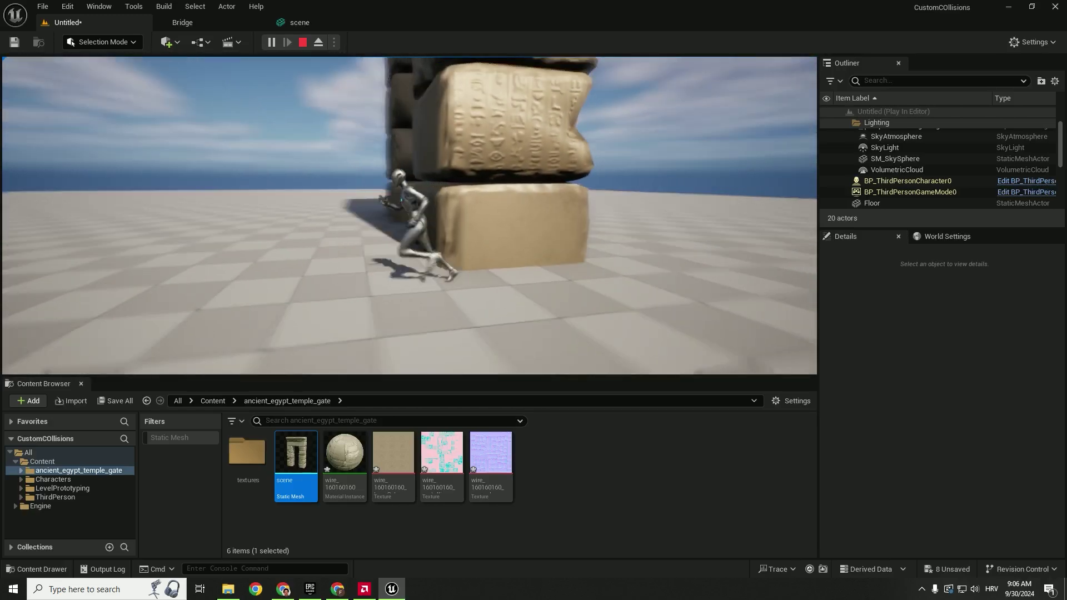
key("Escape")
Step: Return to the gate mesh and reset its Collision Complexity to Project Default
left_click(300, 23)
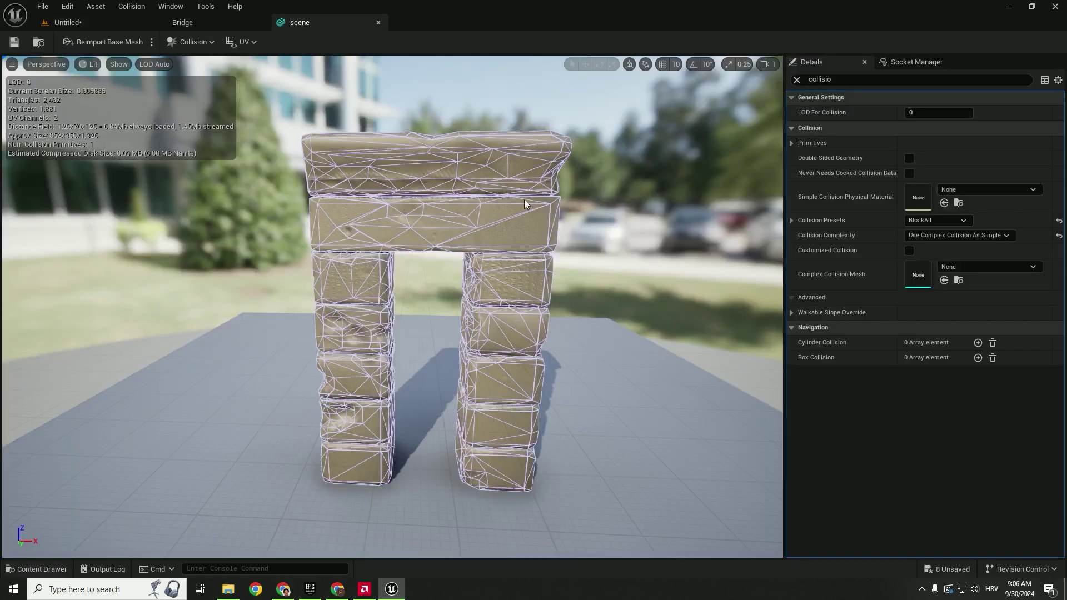
mouse_move(578, 219)
right_mouse_down()
mouse_move(556, 221)
mouse_move(579, 218)
right_mouse_up()
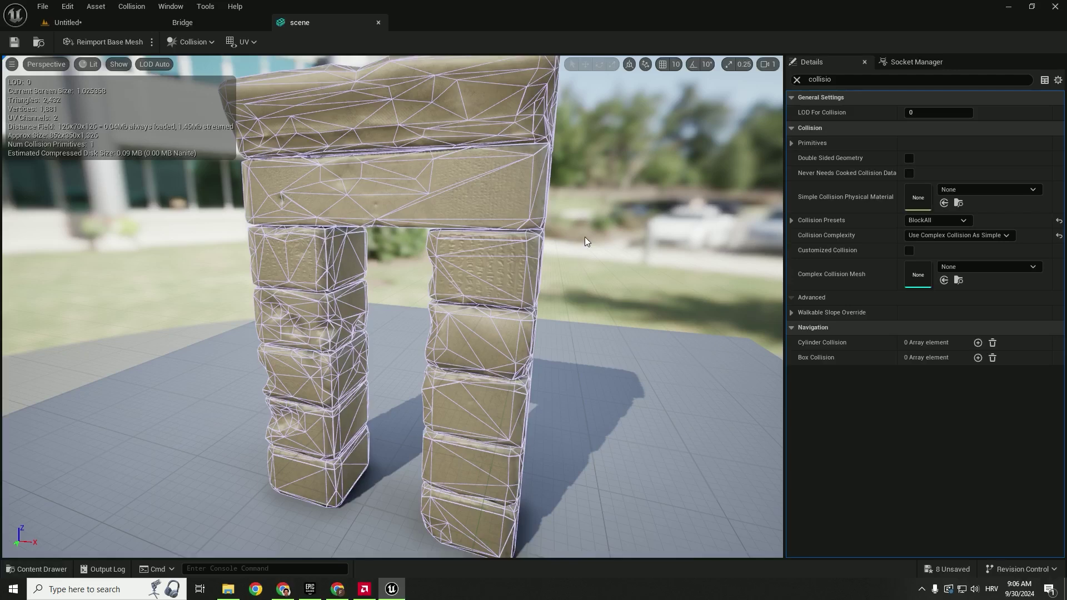
left_click_drag(585, 238, 564, 241)
mouse_move(564, 241)
right_mouse_down()
mouse_move(565, 225)
mouse_move(563, 245)
mouse_move(561, 233)
right_mouse_up()
left_click_drag(527, 238, 480, 257)
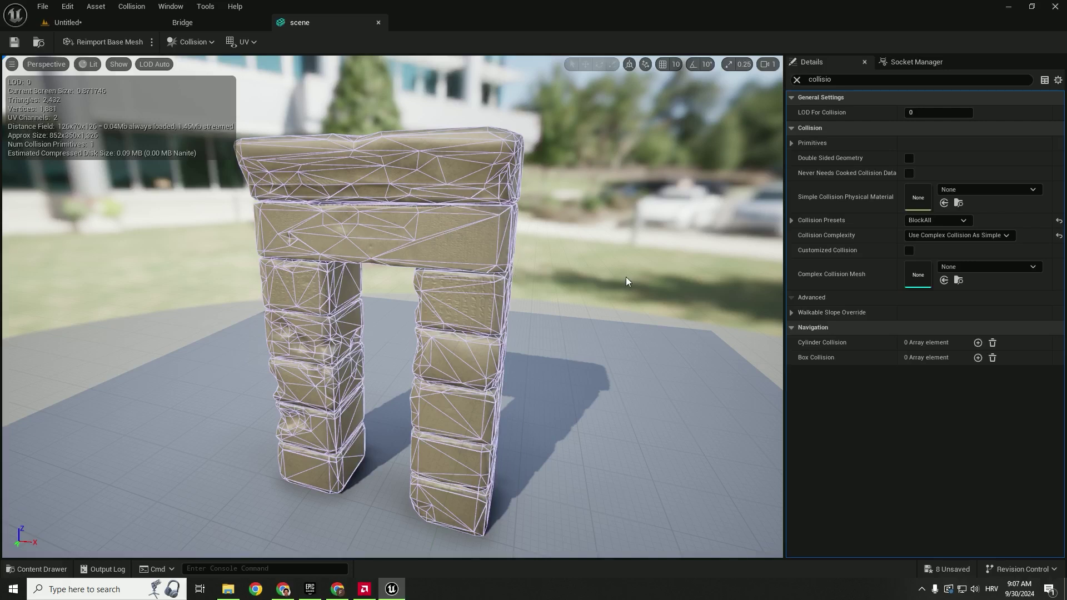
left_click(912, 236)
left_click(931, 247)
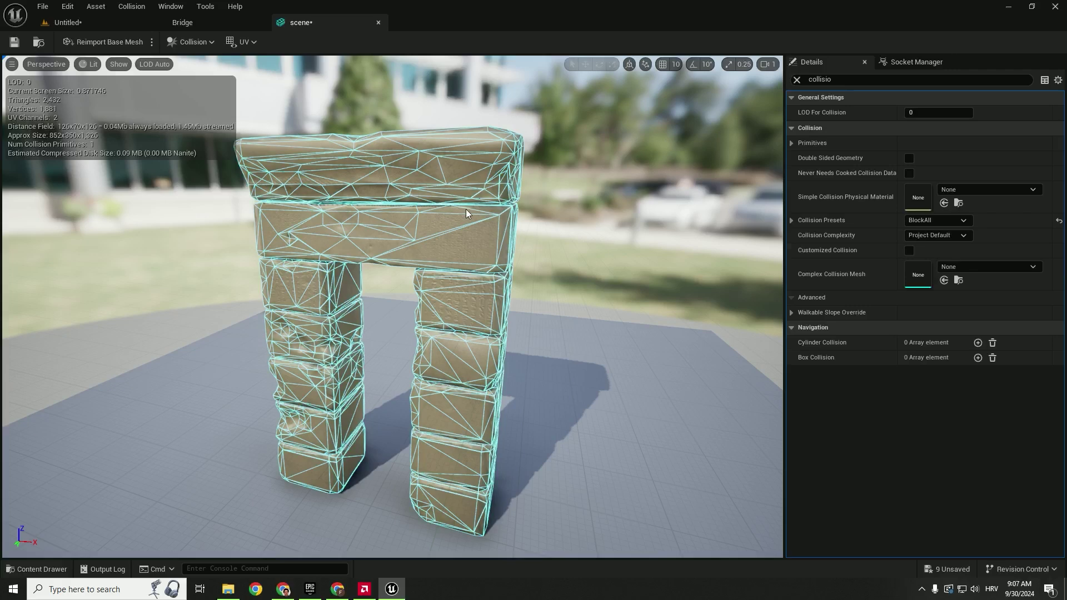
Step: Remove the gate mesh's existing simple collision and turn off the complex collision display
left_click(193, 42)
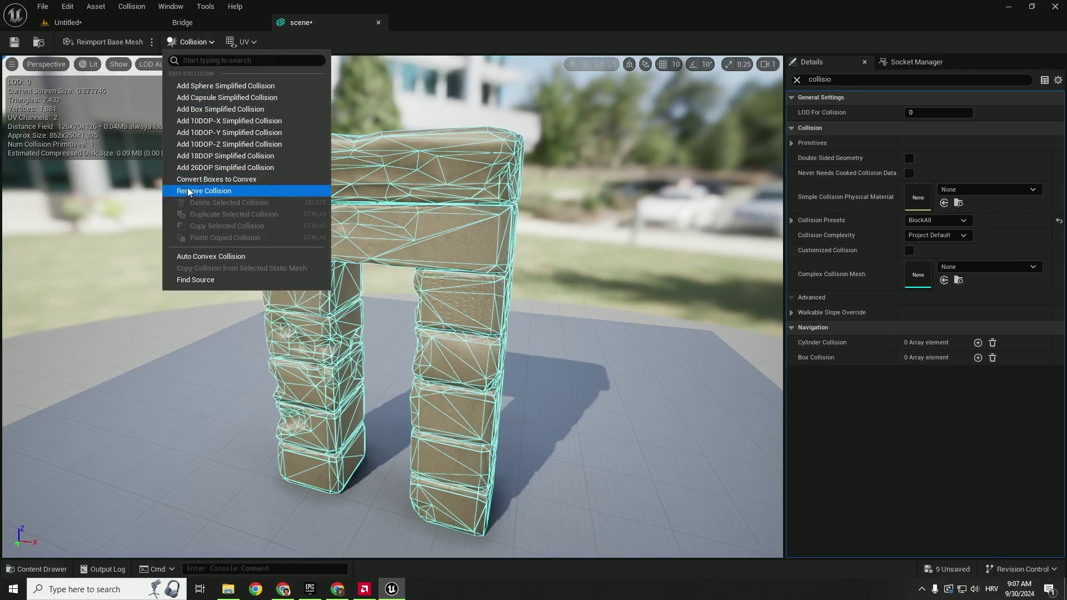
left_click(218, 191)
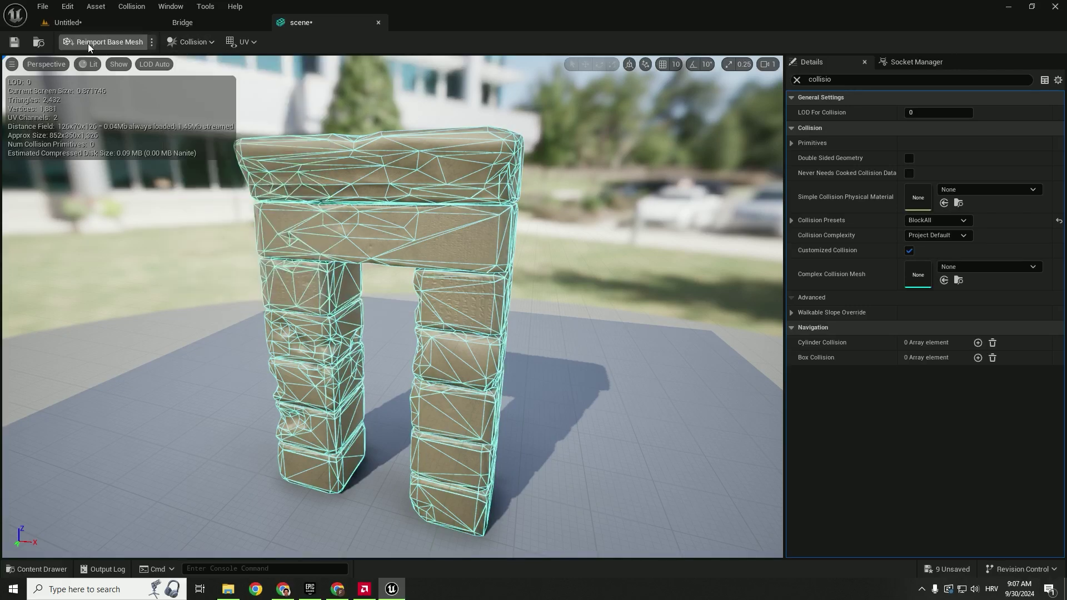
left_click(185, 40)
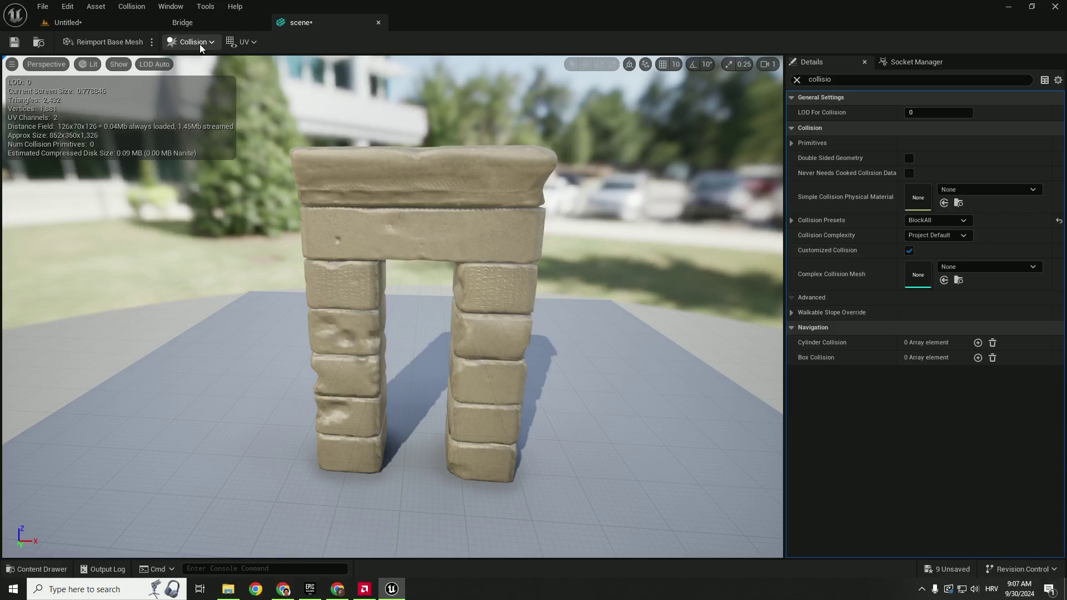
Step: Add a box simplified collision around the whole gate mesh
left_click(199, 44)
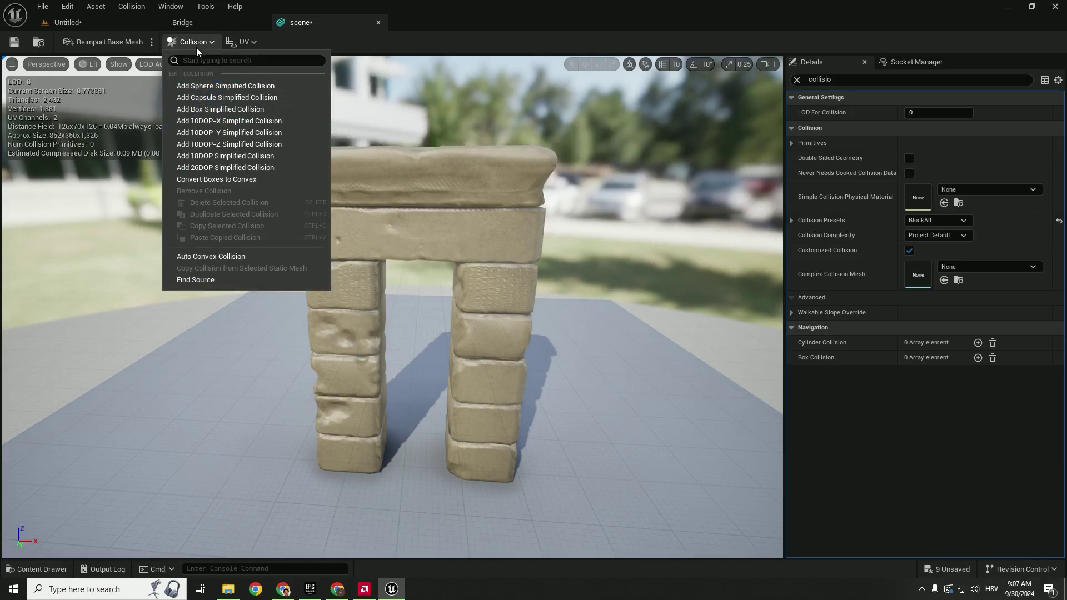
left_click(236, 110)
left_click_drag(438, 226, 386, 222)
left_click_drag(557, 183, 561, 165)
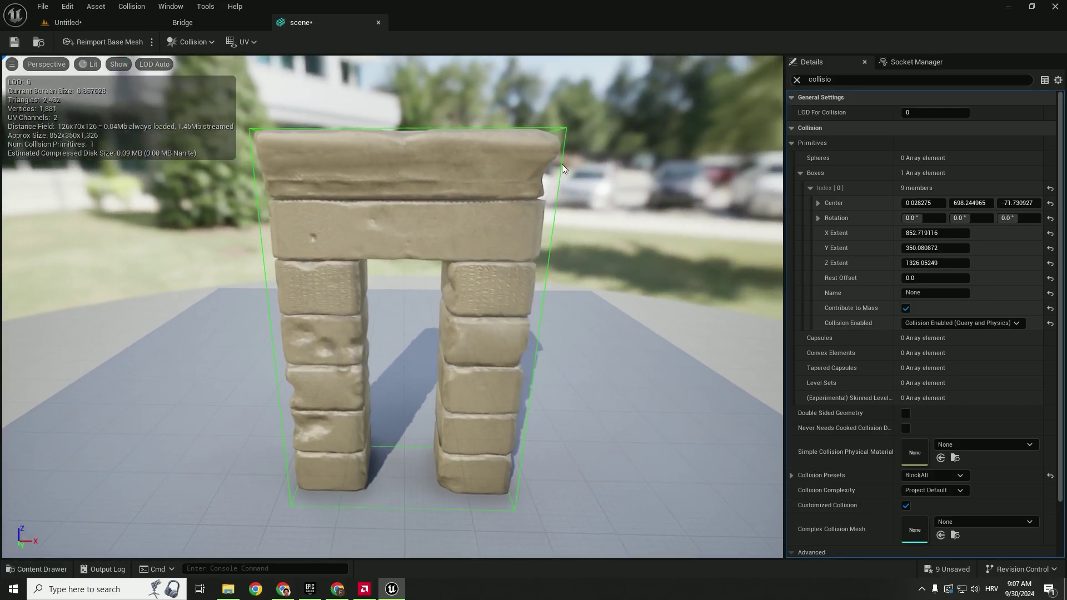
Step: Narrow the collision box to an X extent of about 251 and move it over the gate's left pillar
left_click(566, 131)
mouse_move(436, 332)
left_mouse_down()
mouse_move(367, 340)
mouse_move(561, 339)
mouse_move(433, 346)
mouse_move(444, 331)
mouse_move(503, 331)
mouse_move(432, 331)
left_mouse_up()
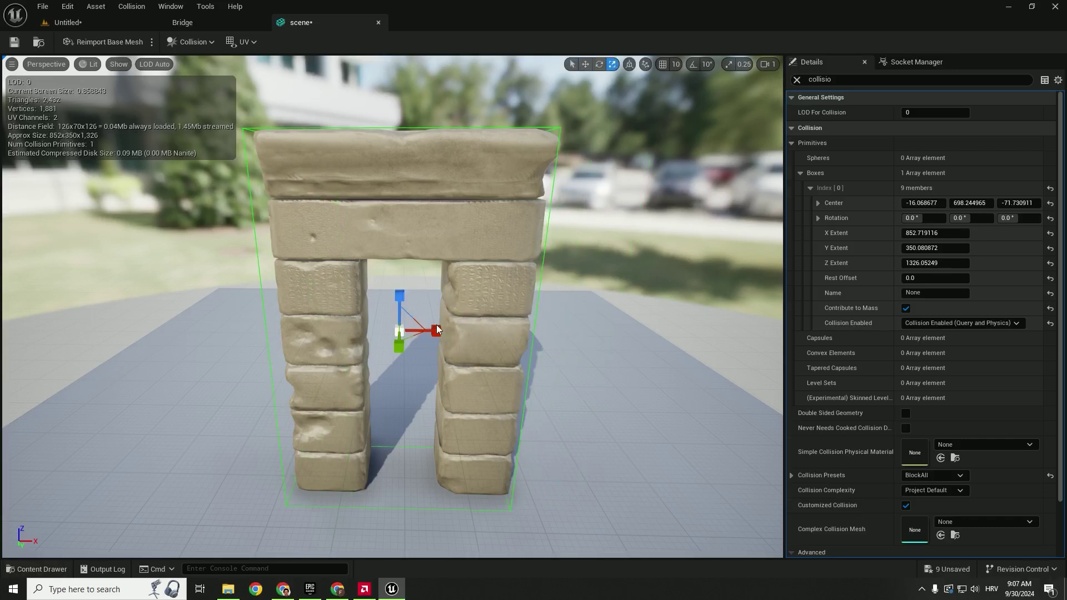
left_click_drag(436, 332, 370, 333)
key("r")
key("w")
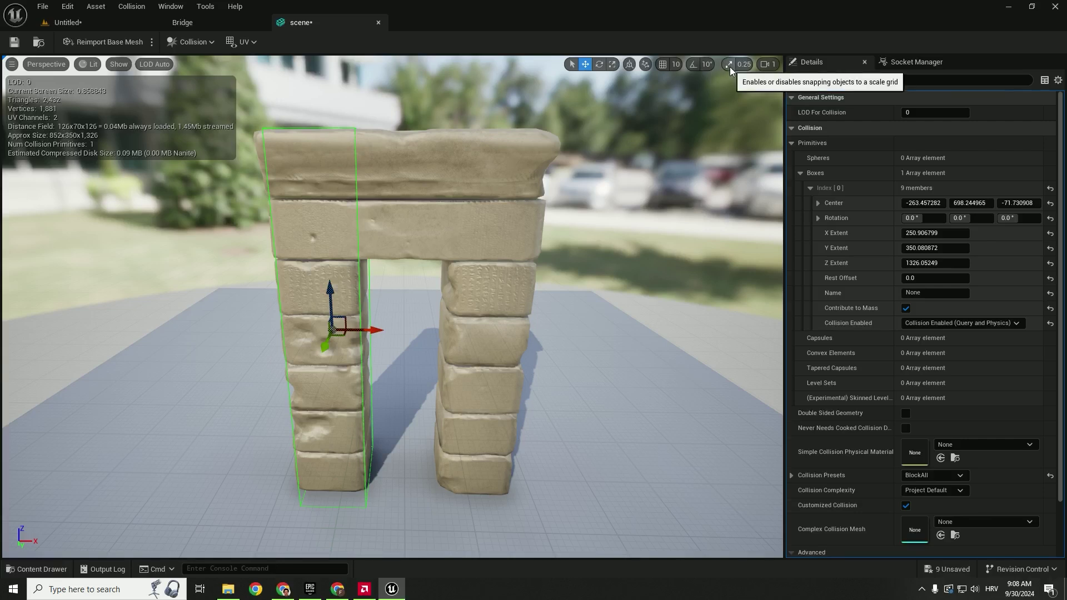
Step: Reduce the pillar box's Y extent to about 318 and move it to about Y 647 to fit the pillar's depth
type("collisio")
right_click_drag(369, 331, 489, 350)
right_click_drag(311, 325, 457, 315)
left_click_drag(498, 297, 488, 298)
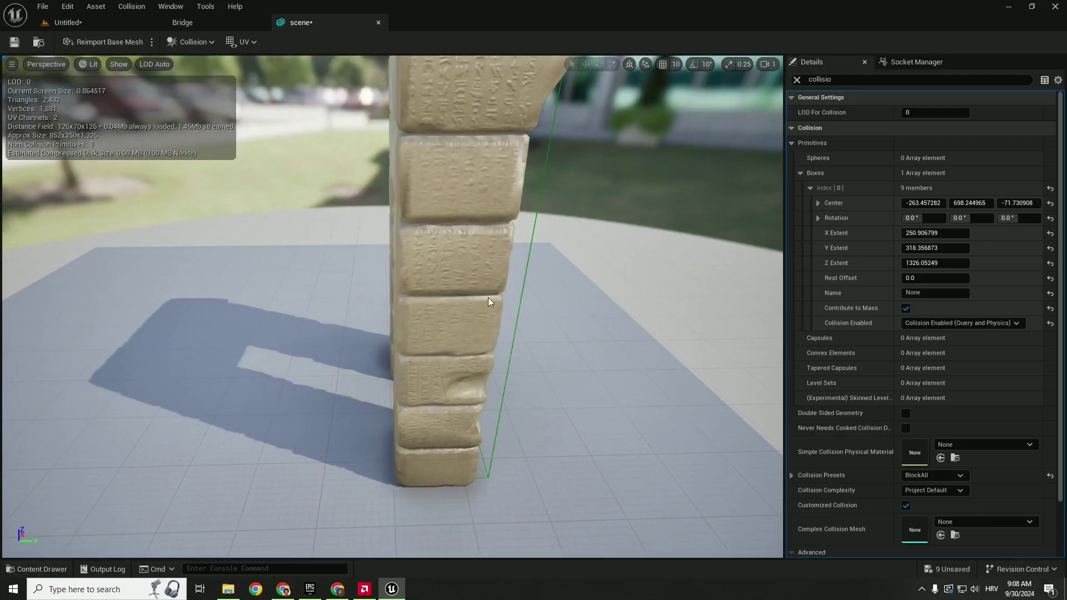
right_click_drag(511, 311, 442, 303)
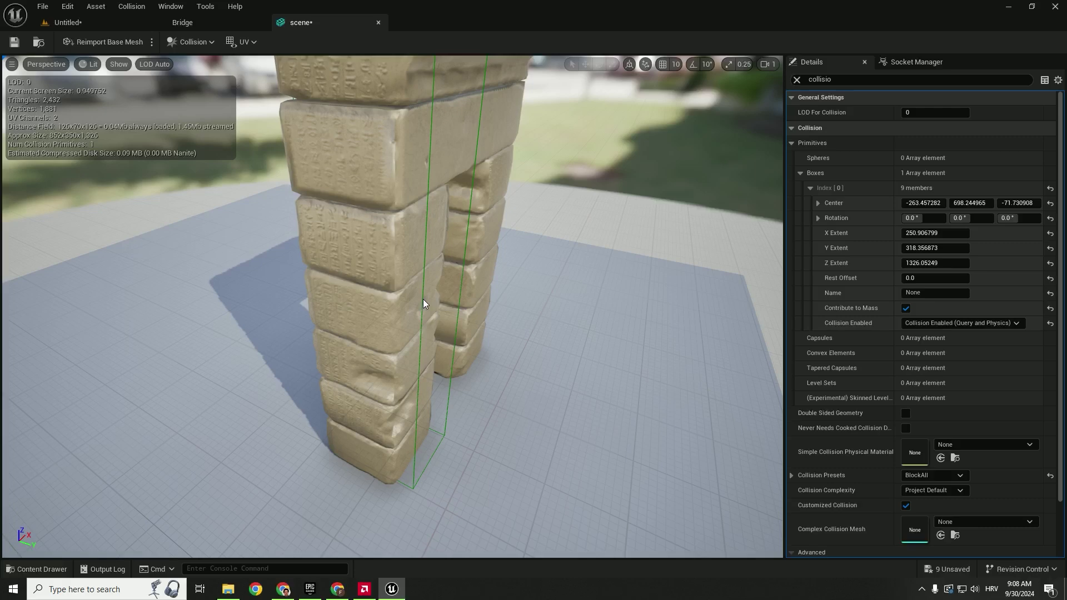
left_click(422, 303)
key("w")
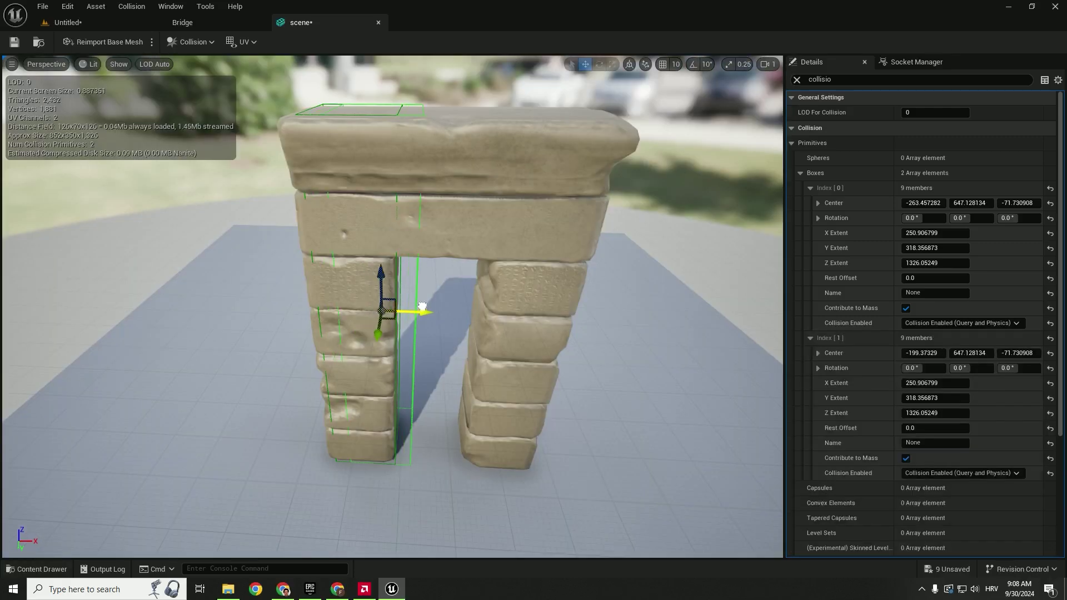
Step: Duplicate the pillar collision box along X onto the gate's other pillar, centred at about X 289
left_click_drag(444, 306, 562, 312)
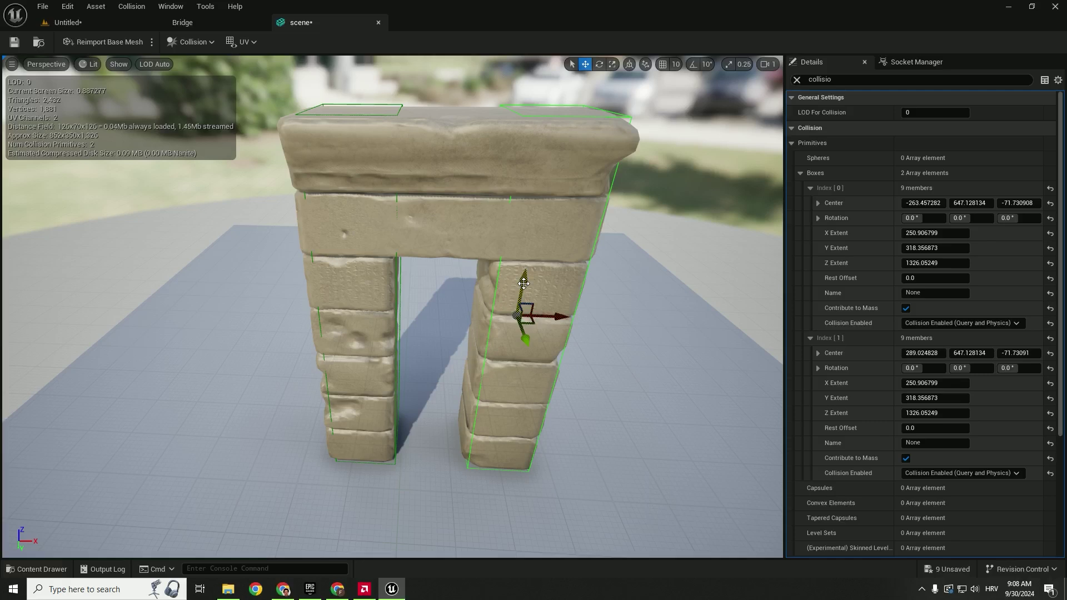
Step: Duplicate a collision box up to the lintel and reshape it to span the gate's top, with an X extent of about 867
left_click_drag(523, 283, 546, 171, "alt")
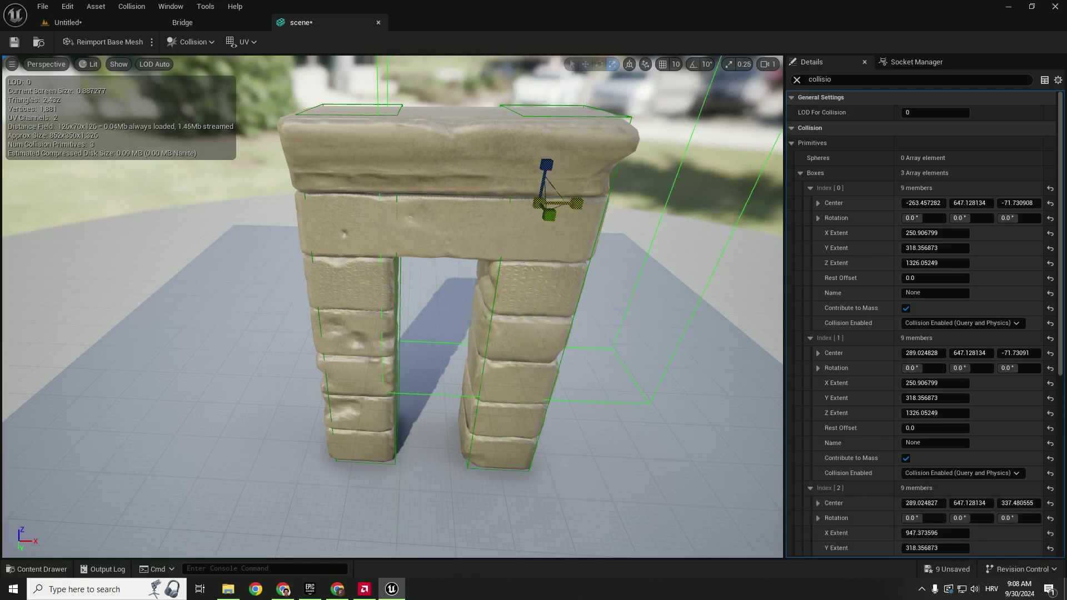
mouse_move(546, 165)
left_mouse_down()
mouse_move(545, 192)
mouse_move(549, 160)
left_mouse_up()
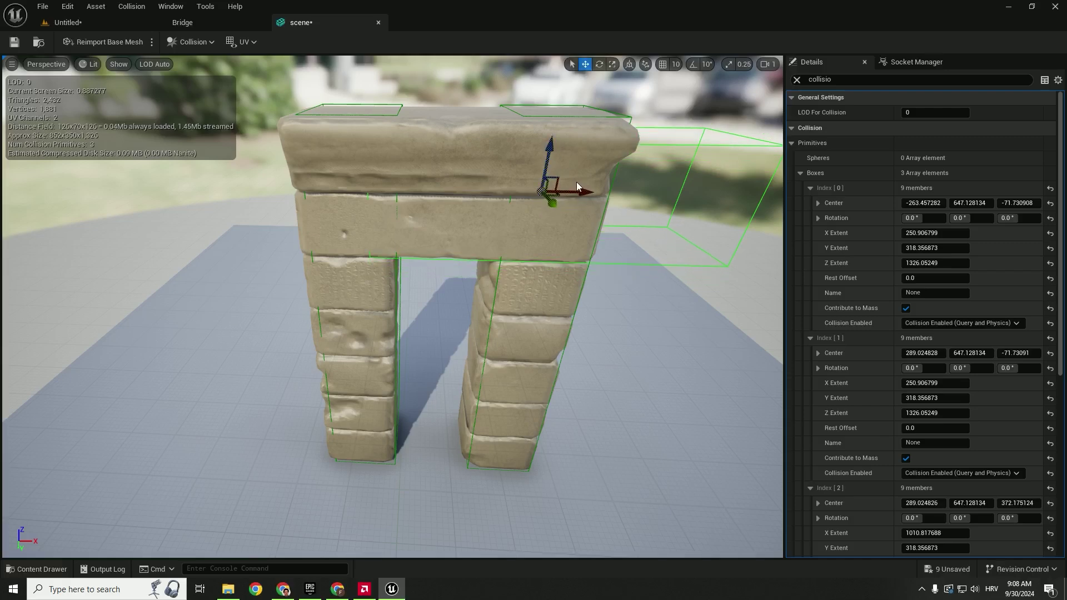
left_click_drag(583, 191, 479, 191)
key("r")
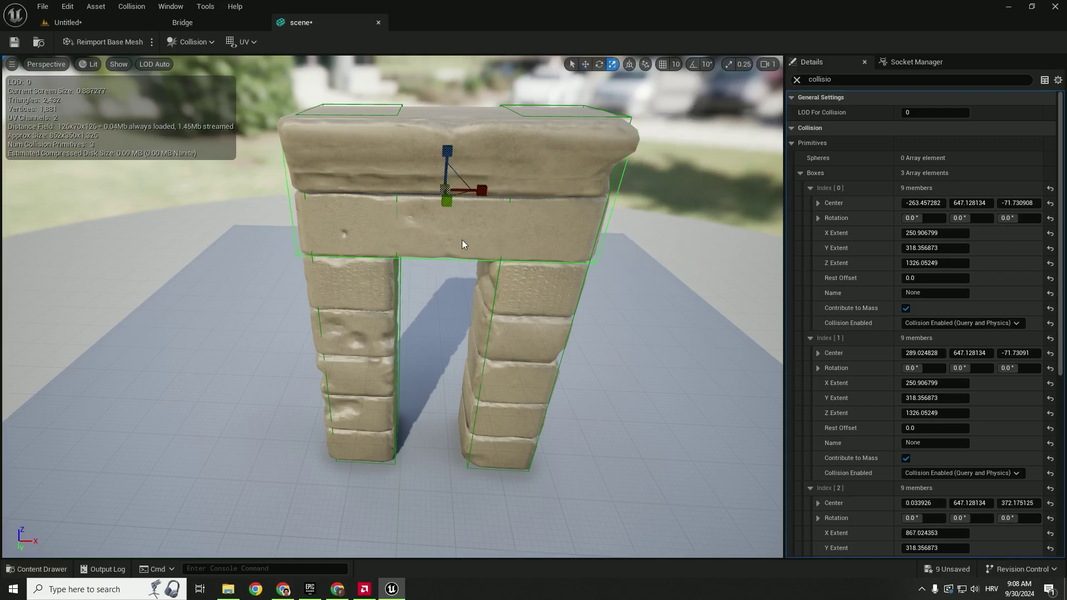
right_click_drag(462, 242, 462, 178)
key("q")
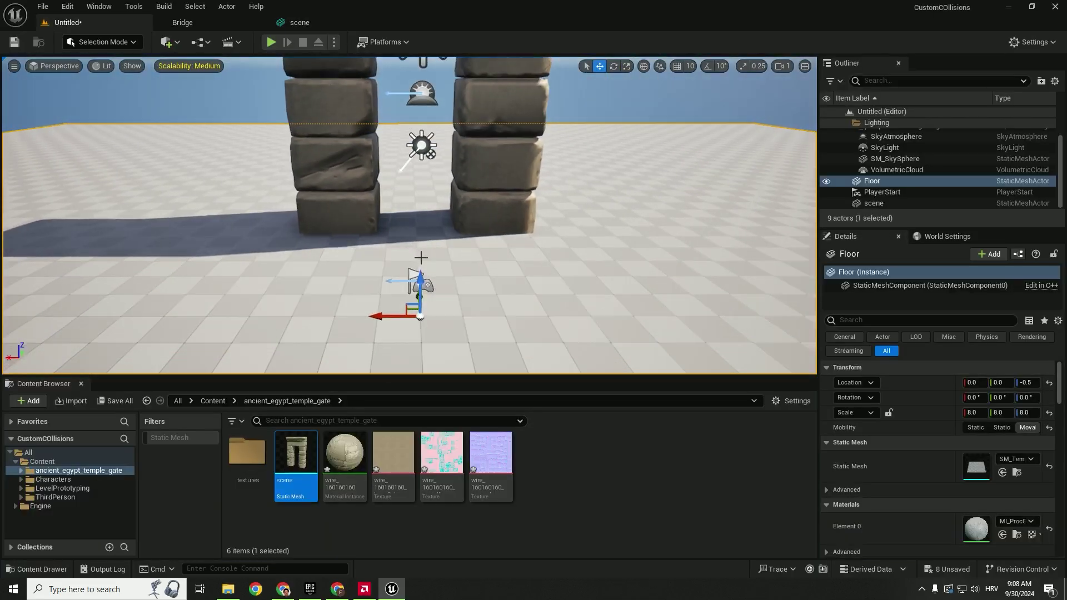
Step: Play-test the level by running the character at the gate's opening and into a pillar to check the new collision
right_click(462, 213)
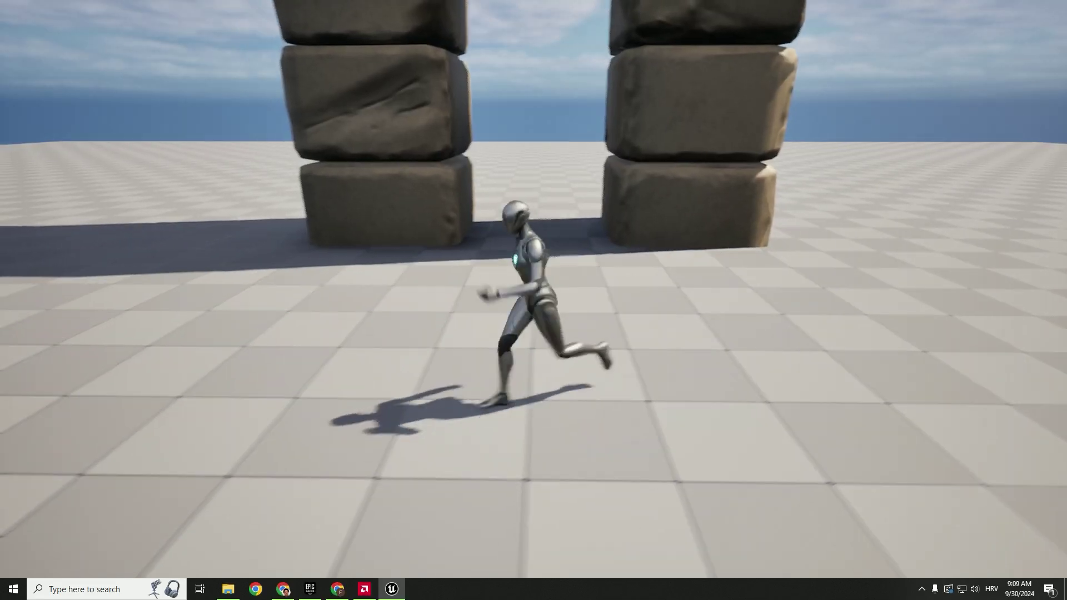
key("w")
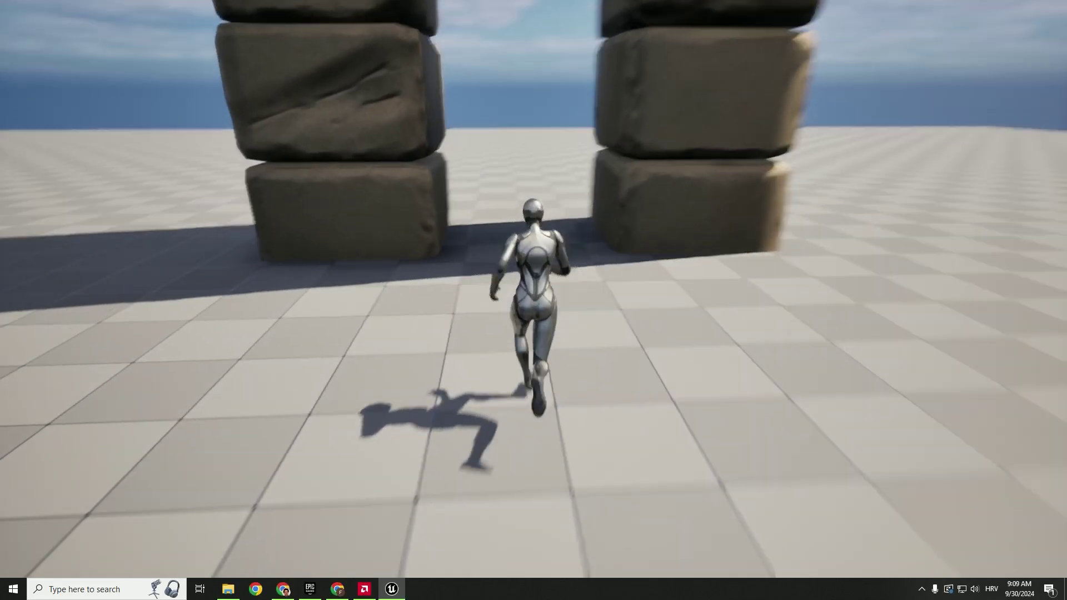
key("w")
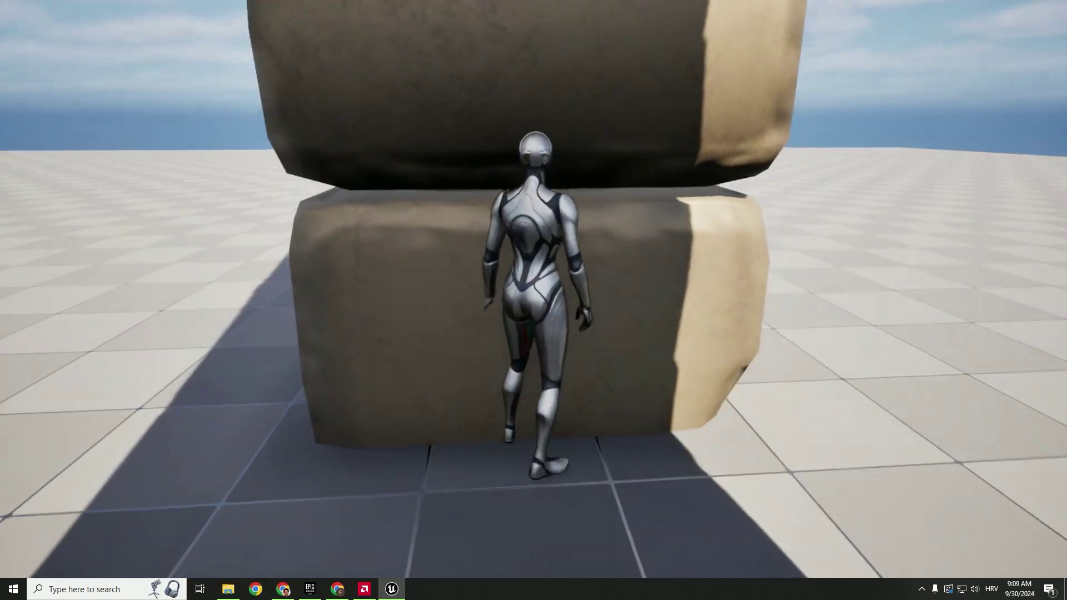
key("s")
key("w")
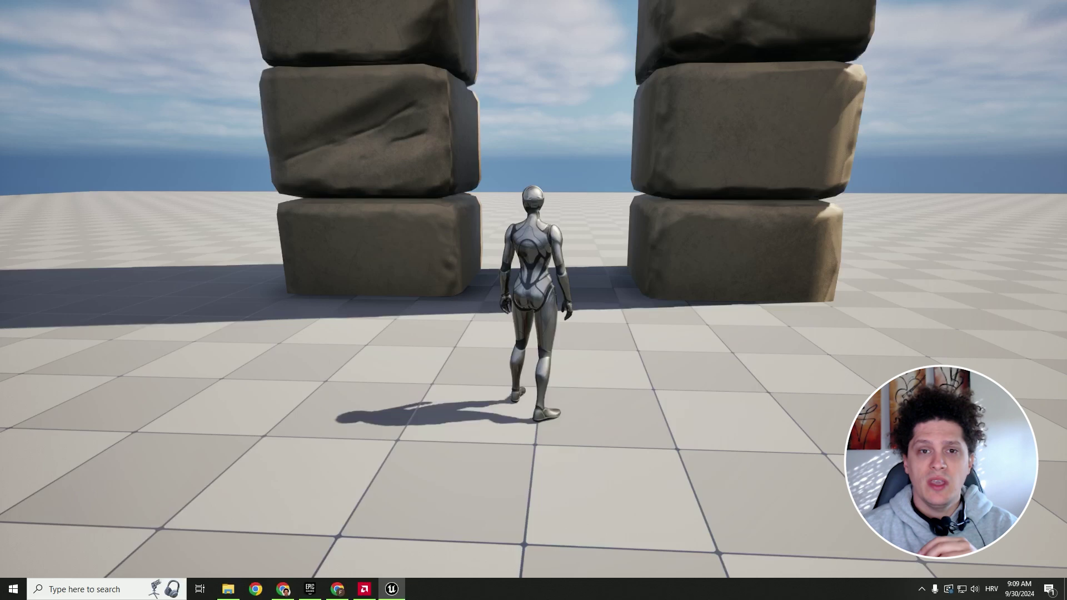
Step: Stop the play session and return to the gate mesh's editor
key("shift+F1")
key("F11")
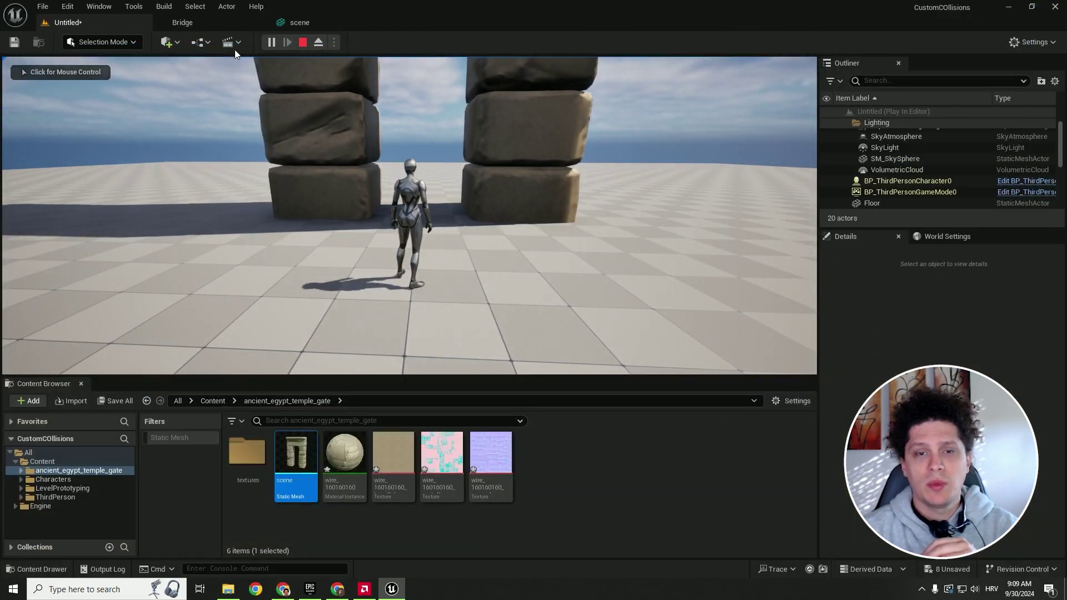
left_click(302, 42)
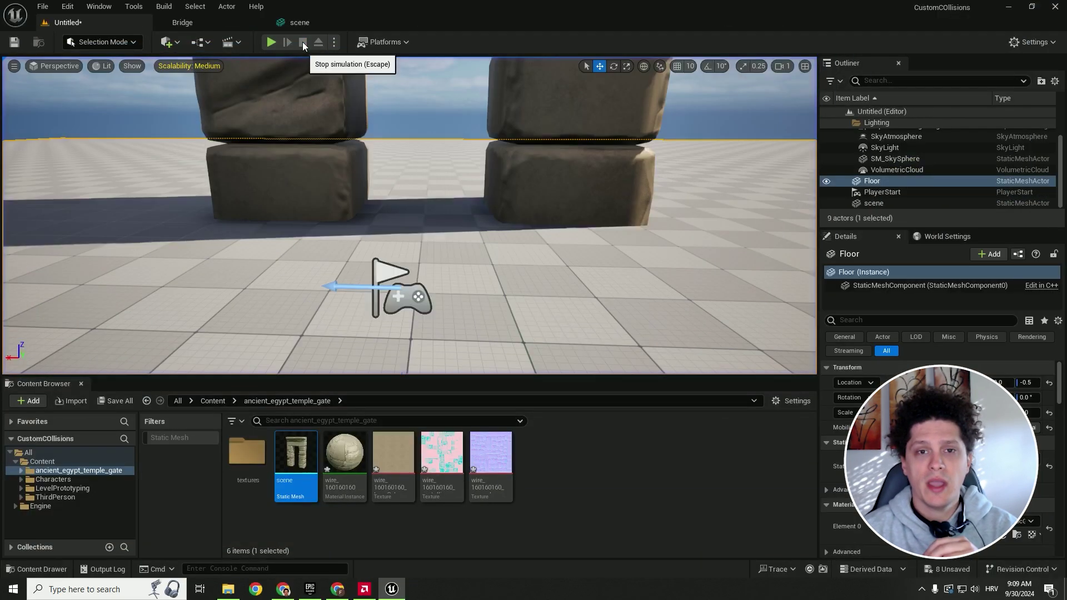
left_click(300, 22)
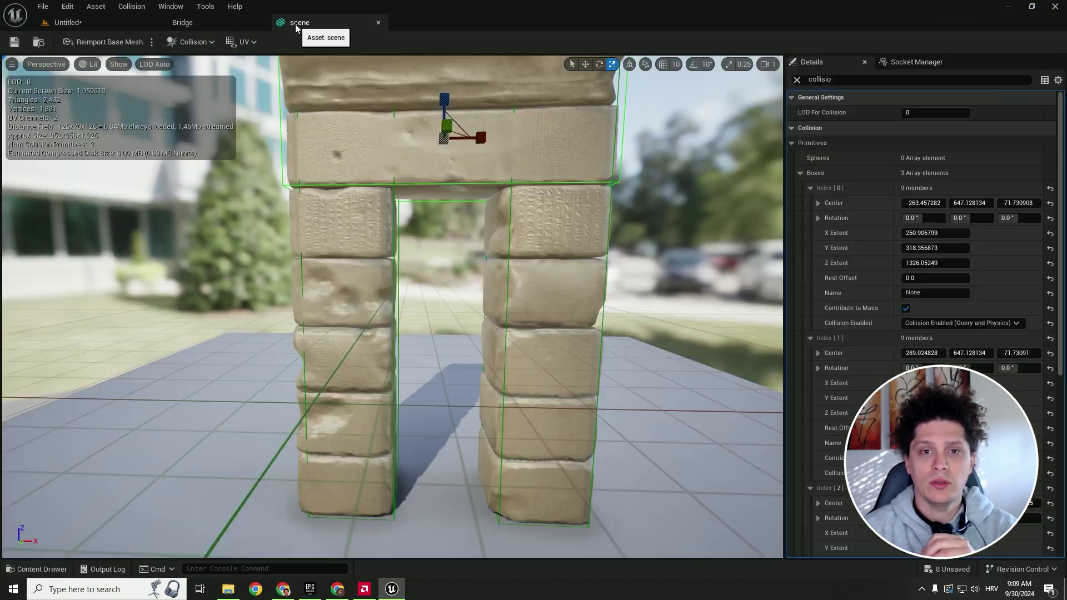